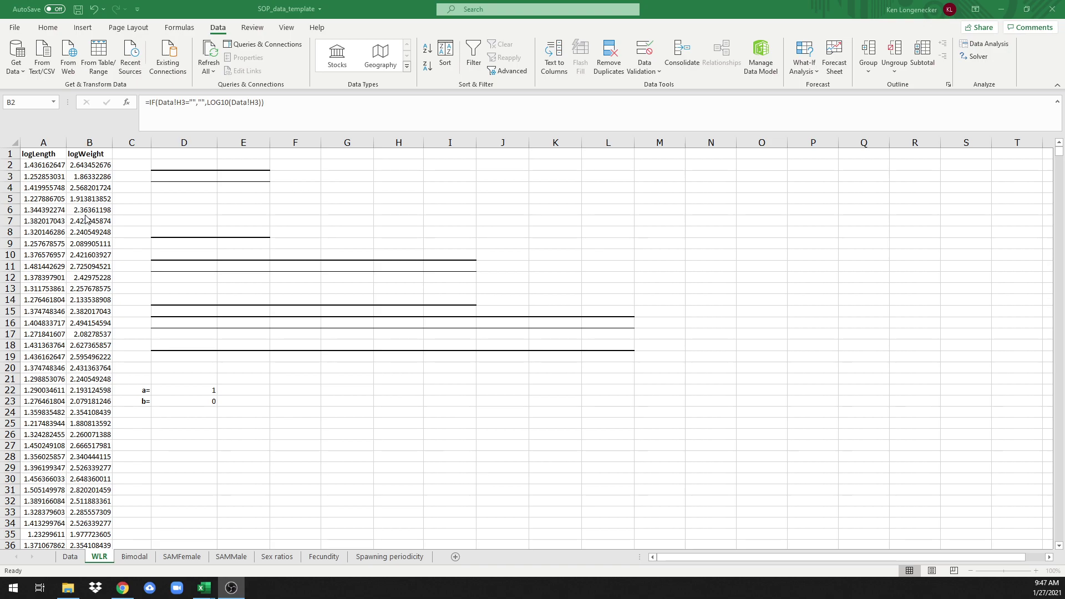
Step: Compare the WLR sheet's logLength column with the Data sheet's Length_cm column
left_click(69, 557)
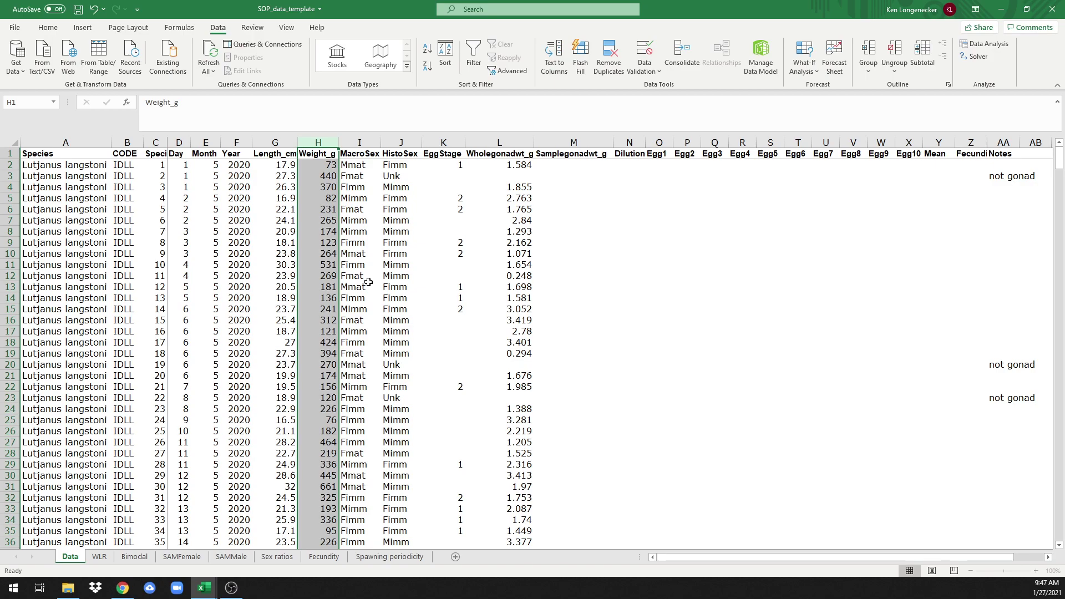
left_click(100, 557)
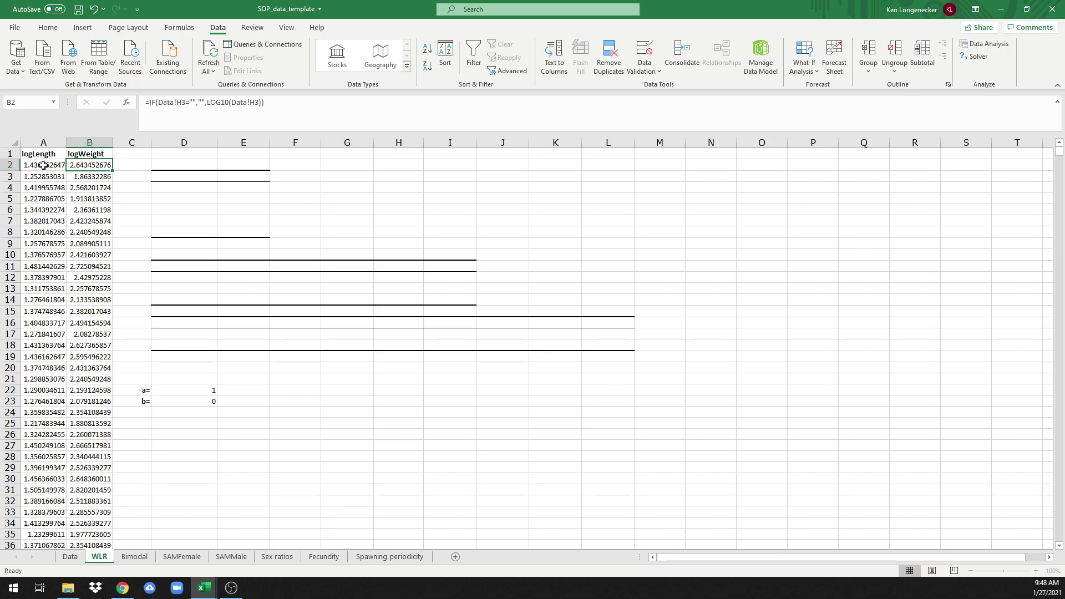
left_click(35, 142)
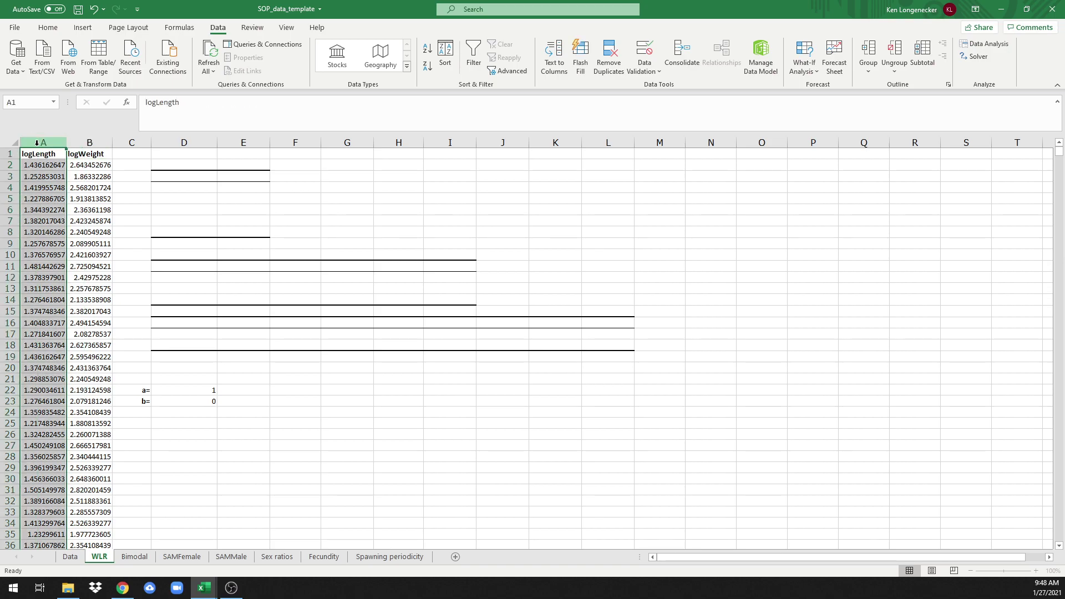
left_click(70, 557)
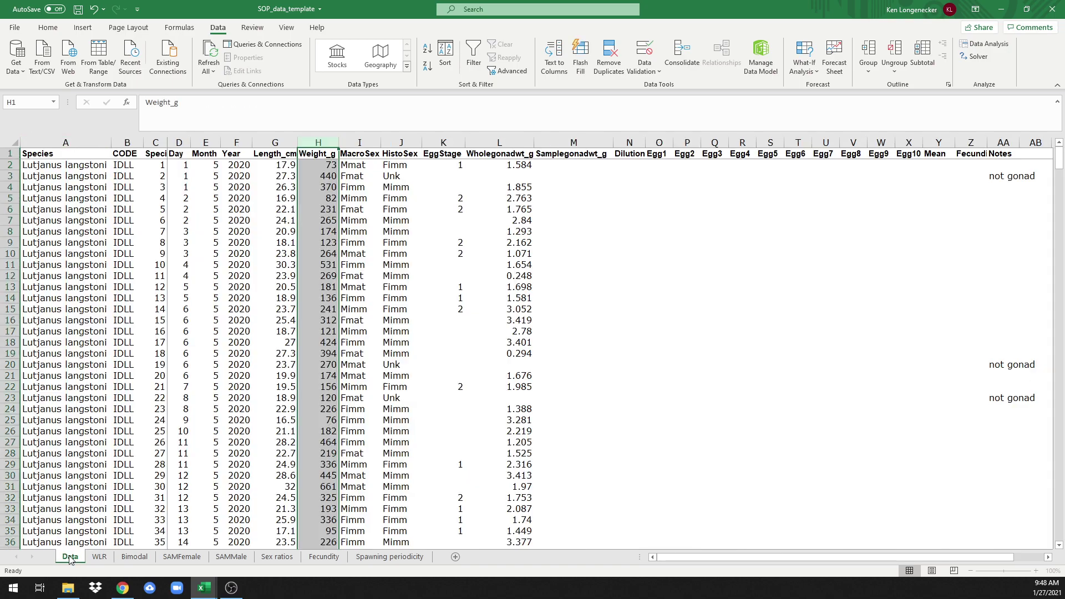
left_click(278, 143)
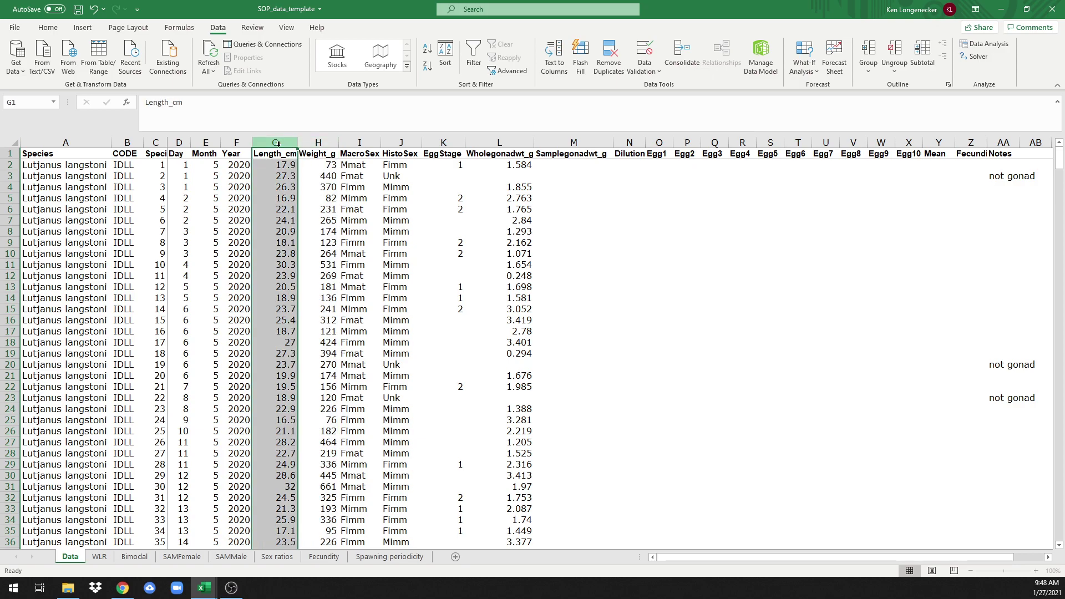
left_click(99, 556)
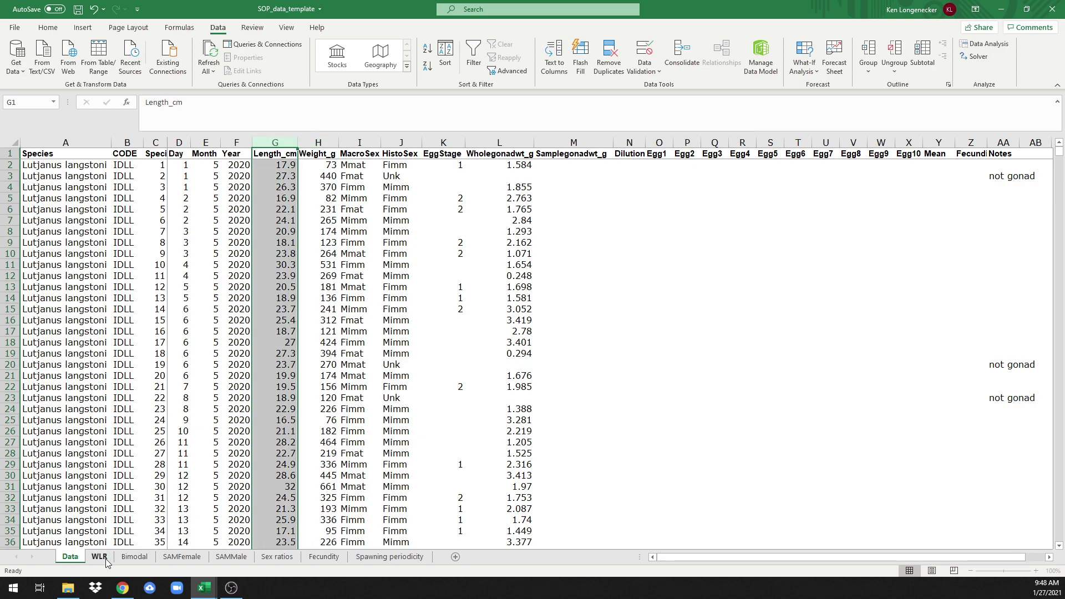
Step: Compare the WLR sheet's logWeight column with the Data sheet's Weight_g column
left_click(90, 143)
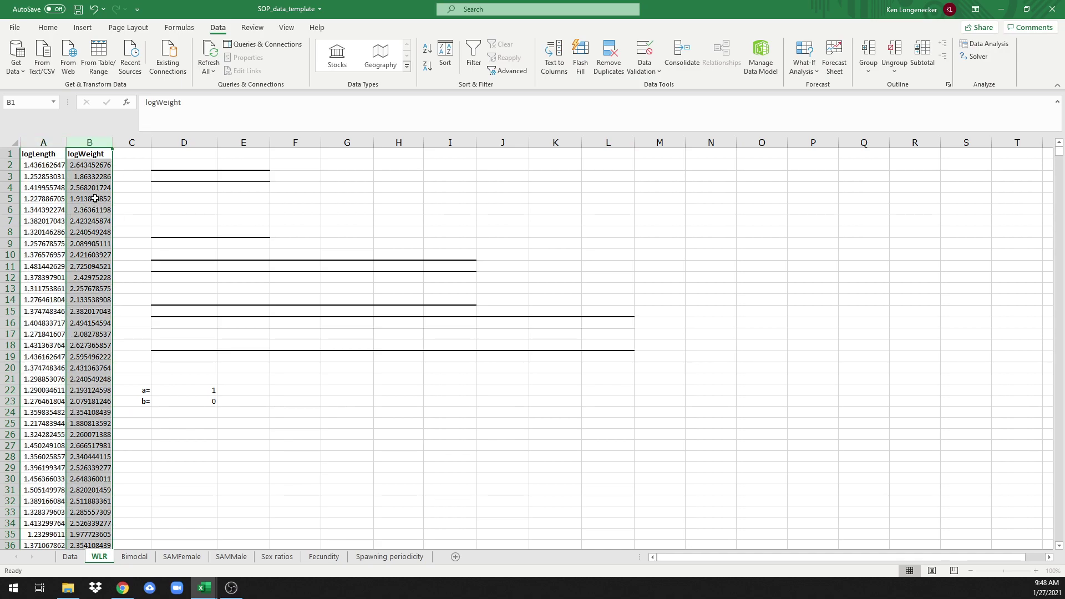
left_click(70, 557)
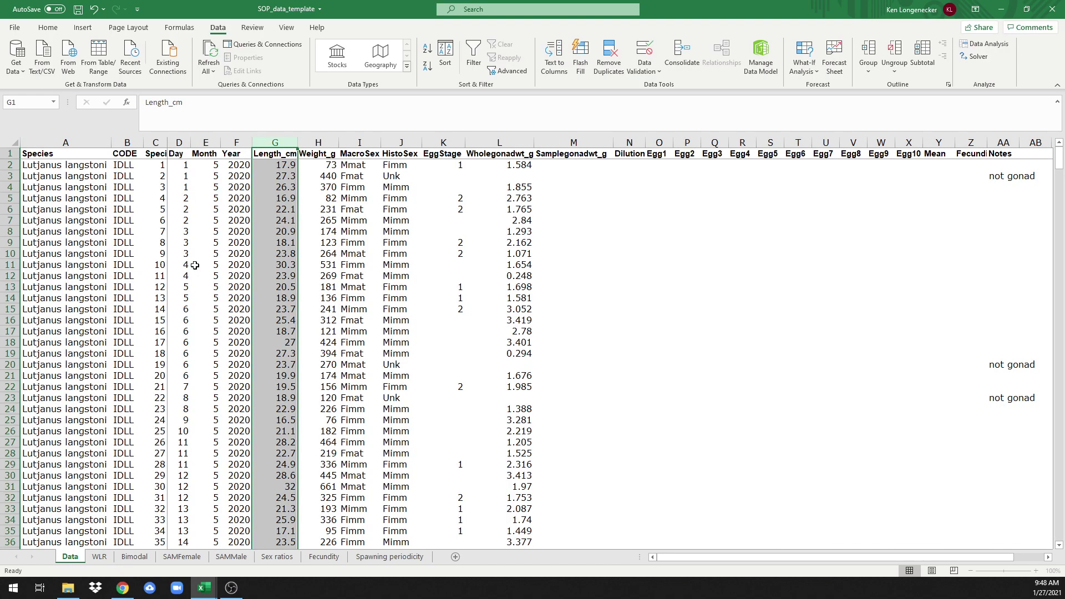
left_click(322, 142)
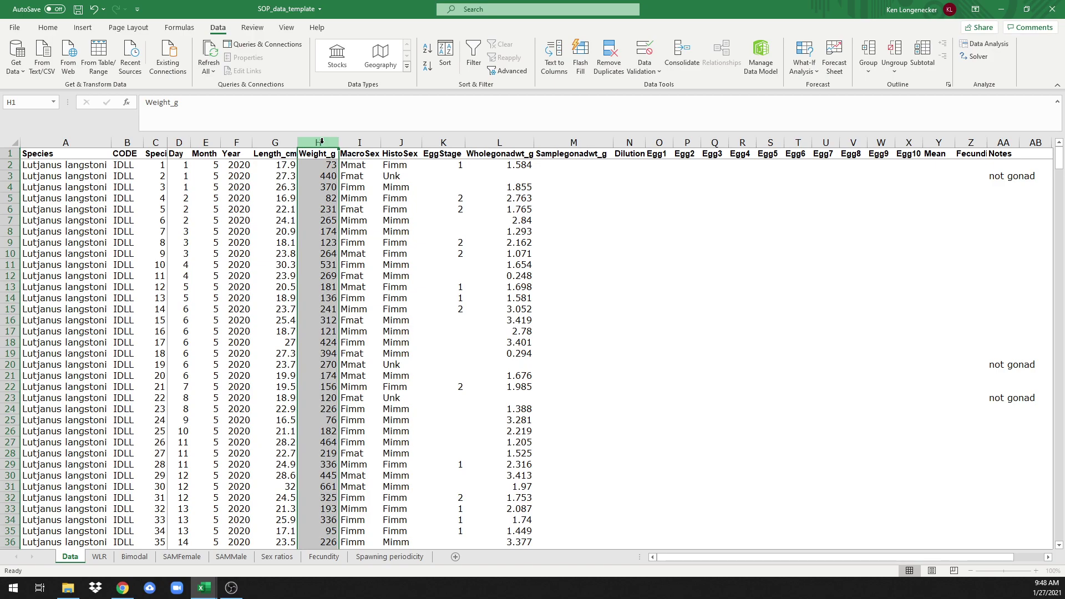
left_click(100, 557)
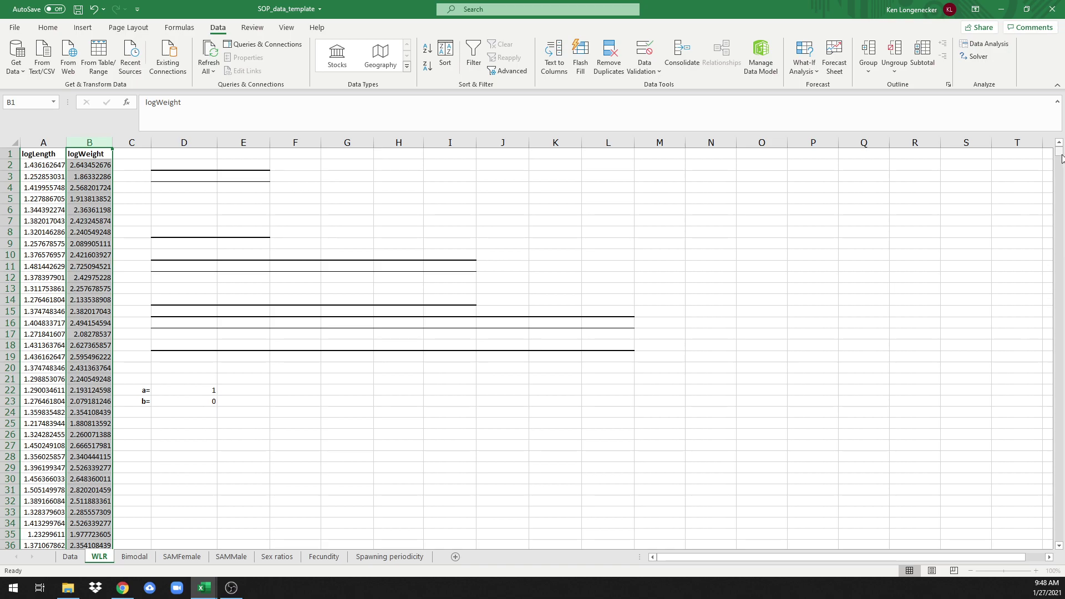
Step: Select D1, start a Regression analysis and set Input Y Range to $B$2:$B$601
mouse_move(1063, 158)
left_mouse_down()
mouse_move(1053, 331)
mouse_move(1063, 148)
left_mouse_up()
left_click(190, 153)
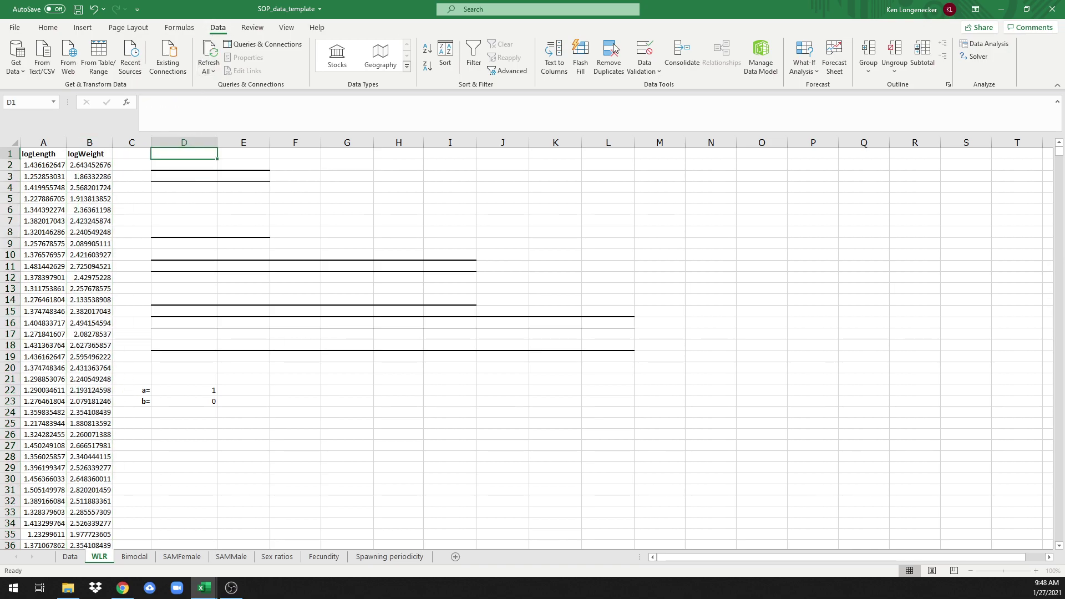
left_click(979, 49)
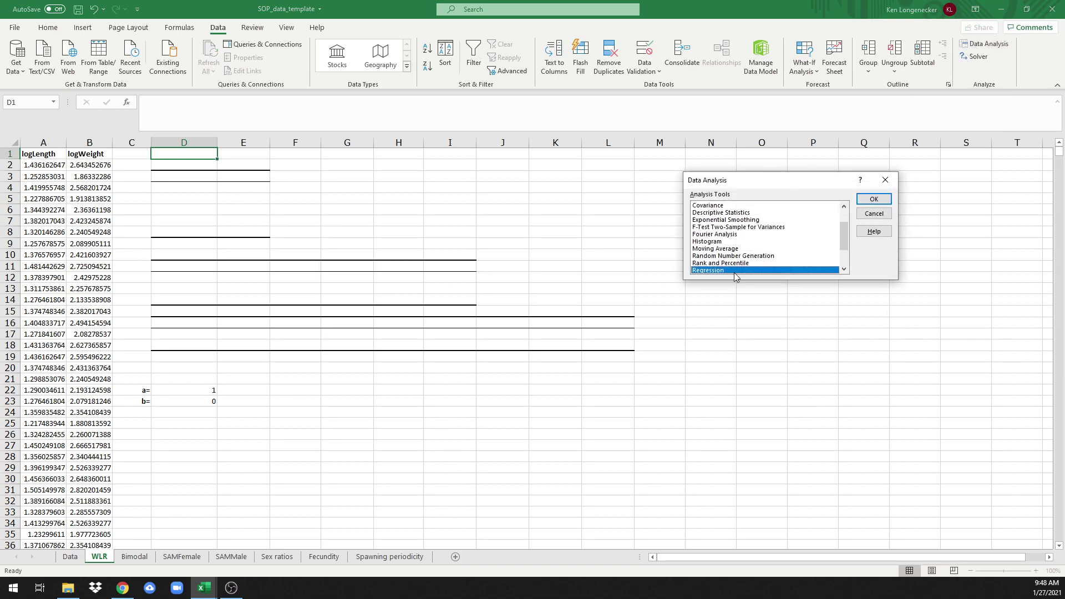
left_click(874, 198)
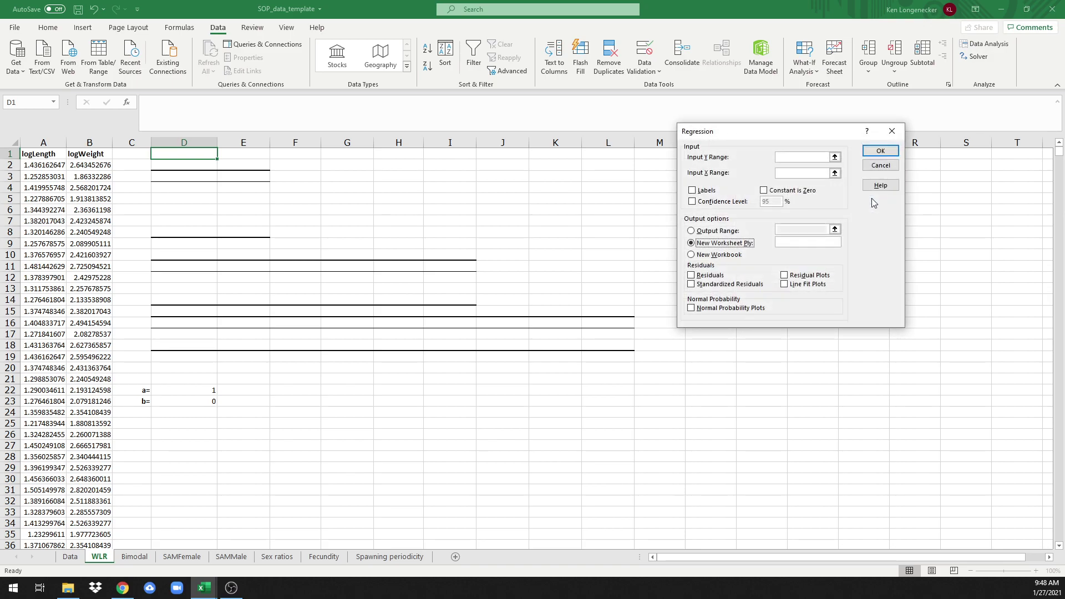
left_click(785, 158)
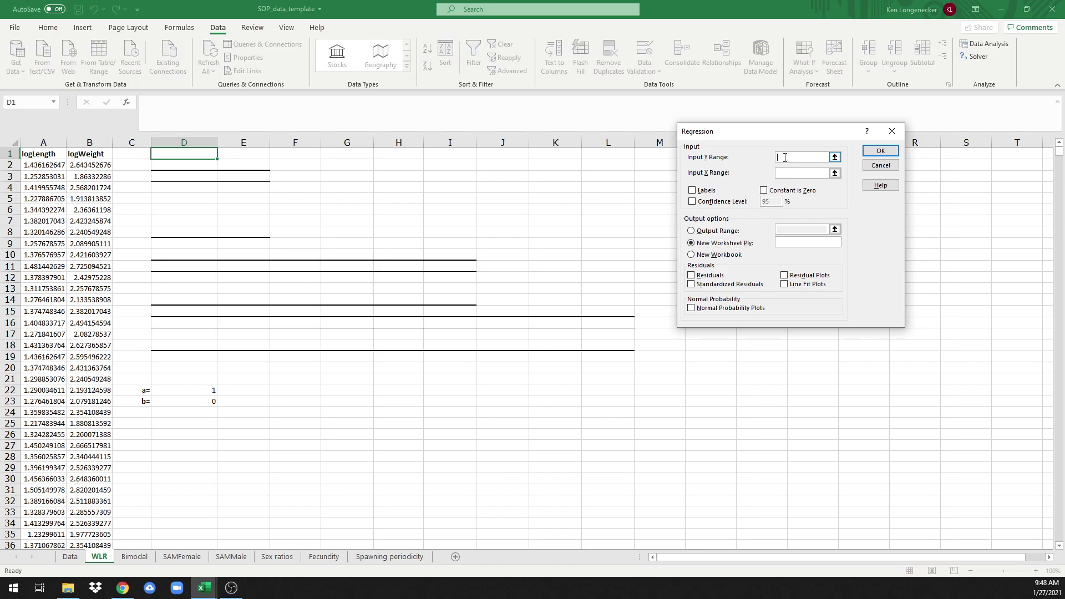
left_click(90, 165)
scroll(90, 165, "down", 20)
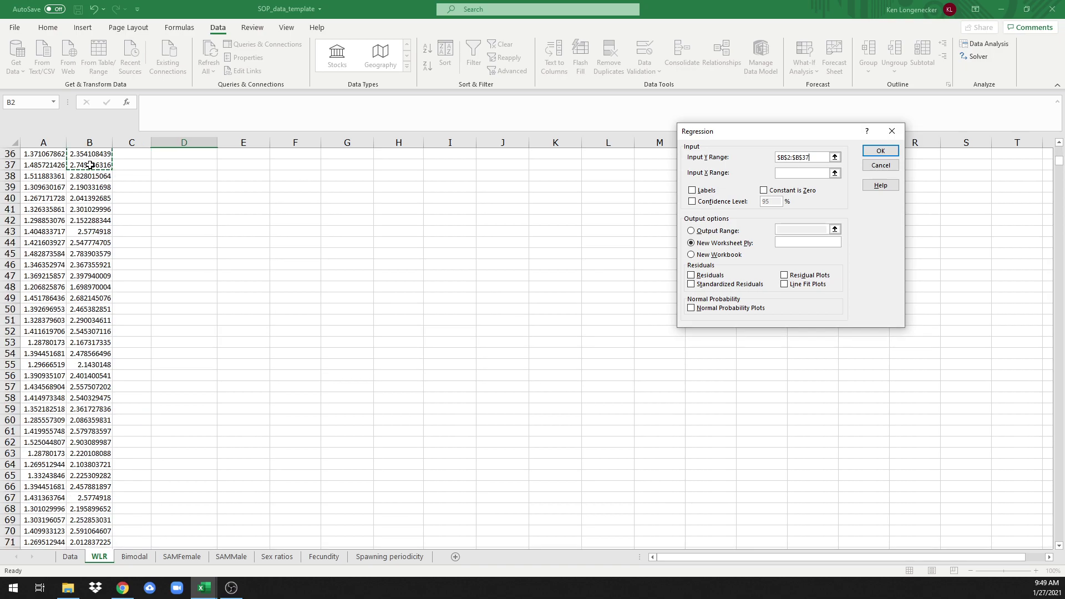
scroll(90, 165, "down", 20)
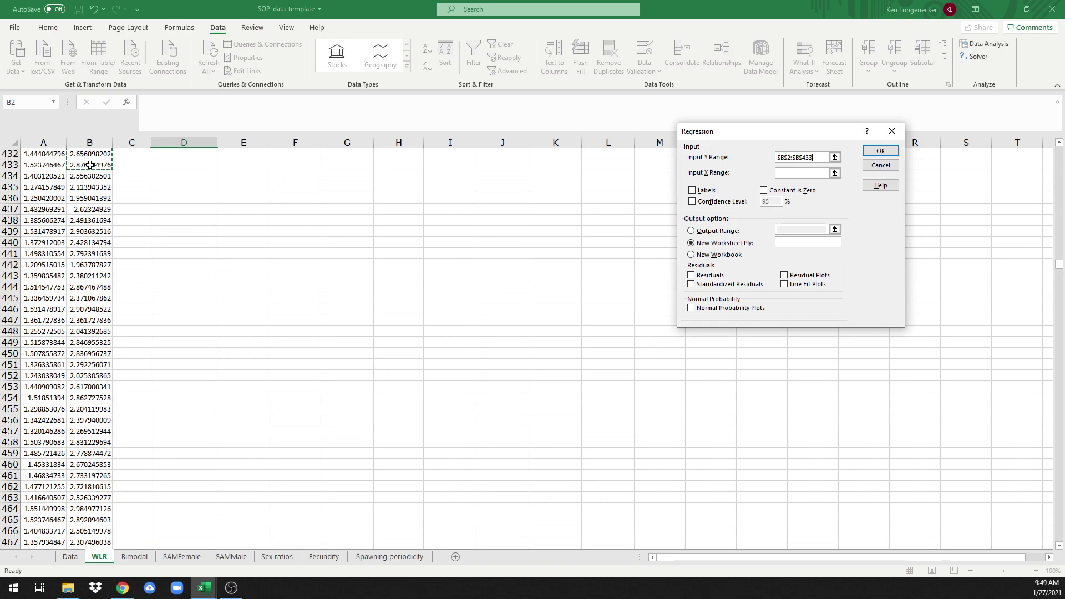
scroll(90, 165, "up", 12)
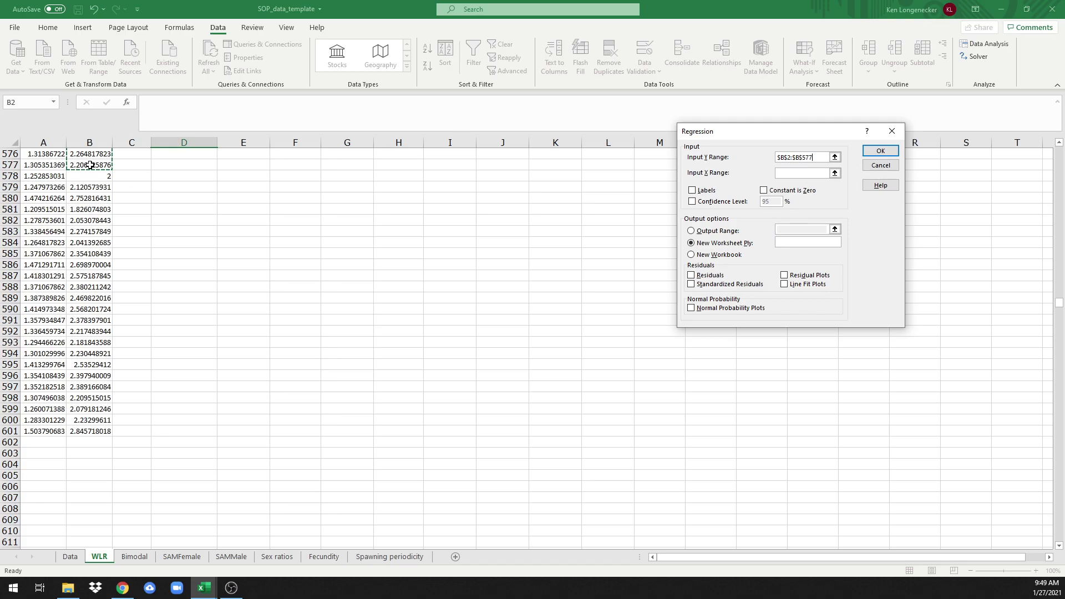
left_click_drag(90, 166, 82, 435)
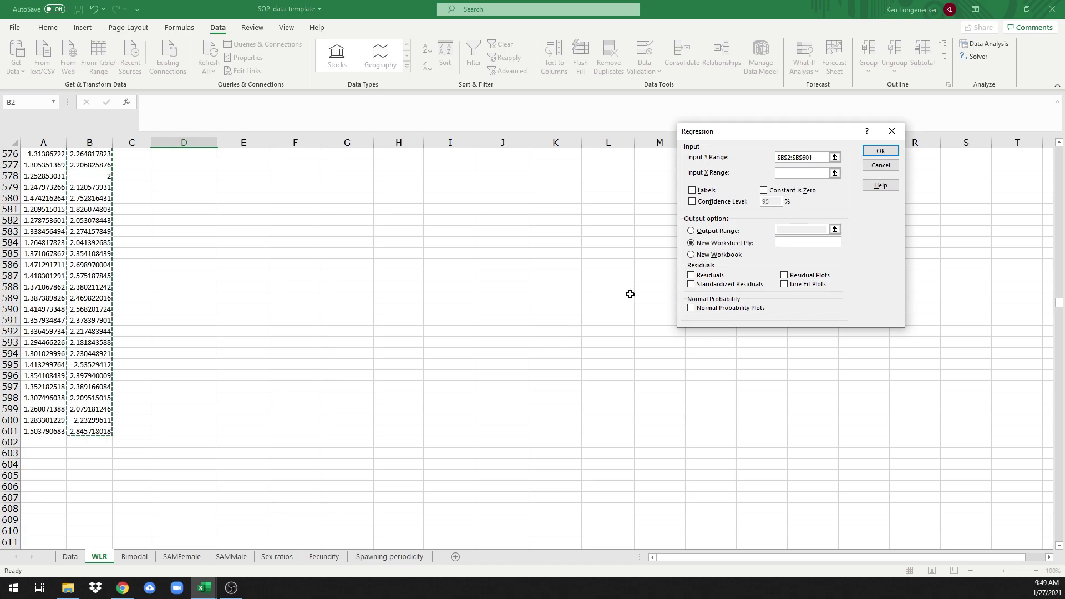
Step: Set the regression Input X Range to logLength values $A$2:$A$601
left_click(802, 175)
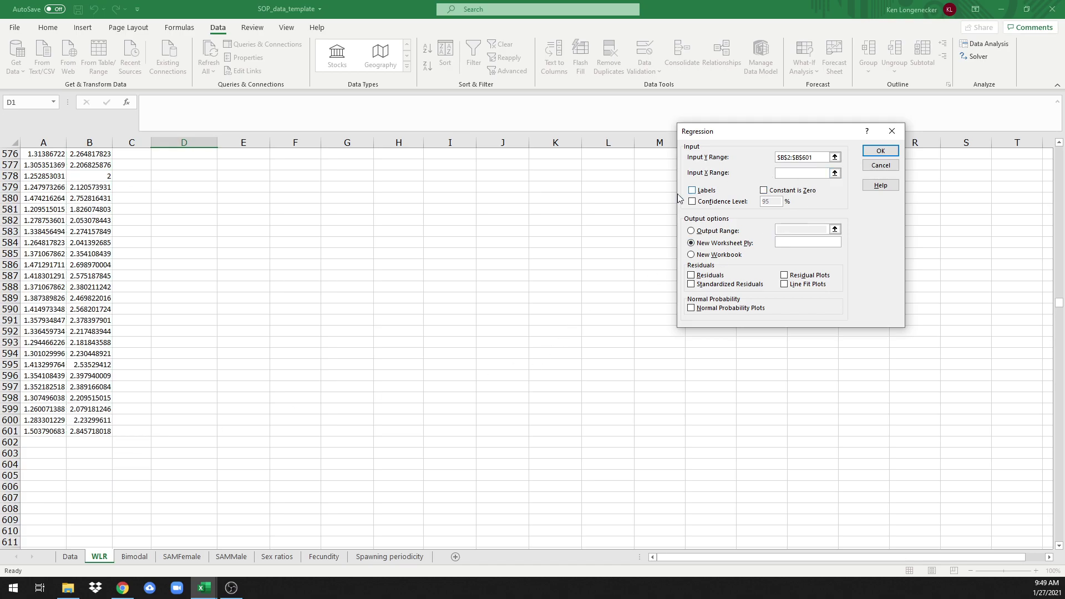
left_click_drag(1060, 304, 1061, 151)
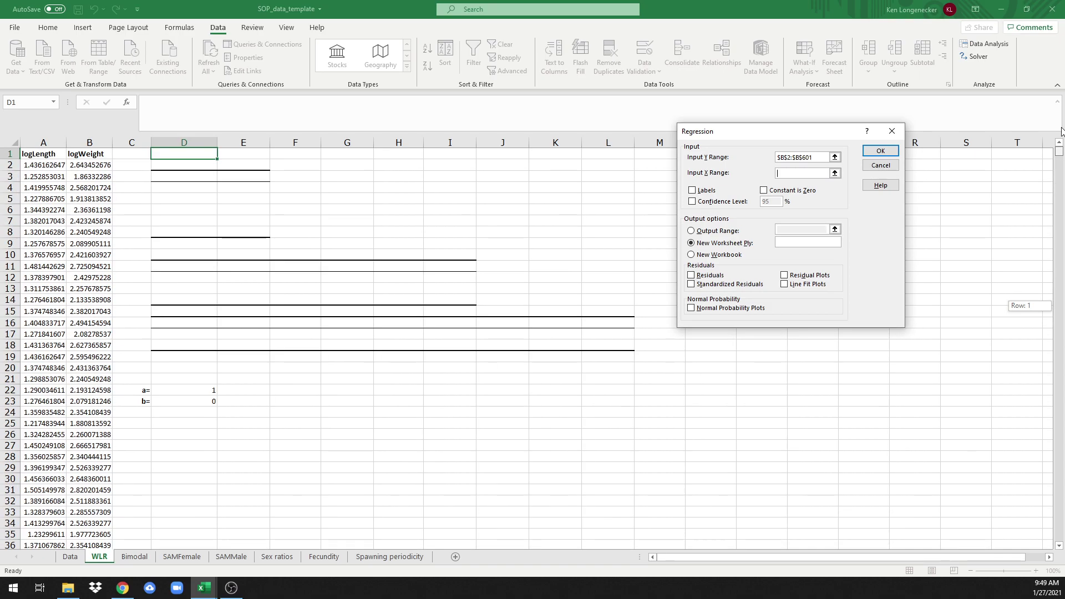
left_click(33, 165)
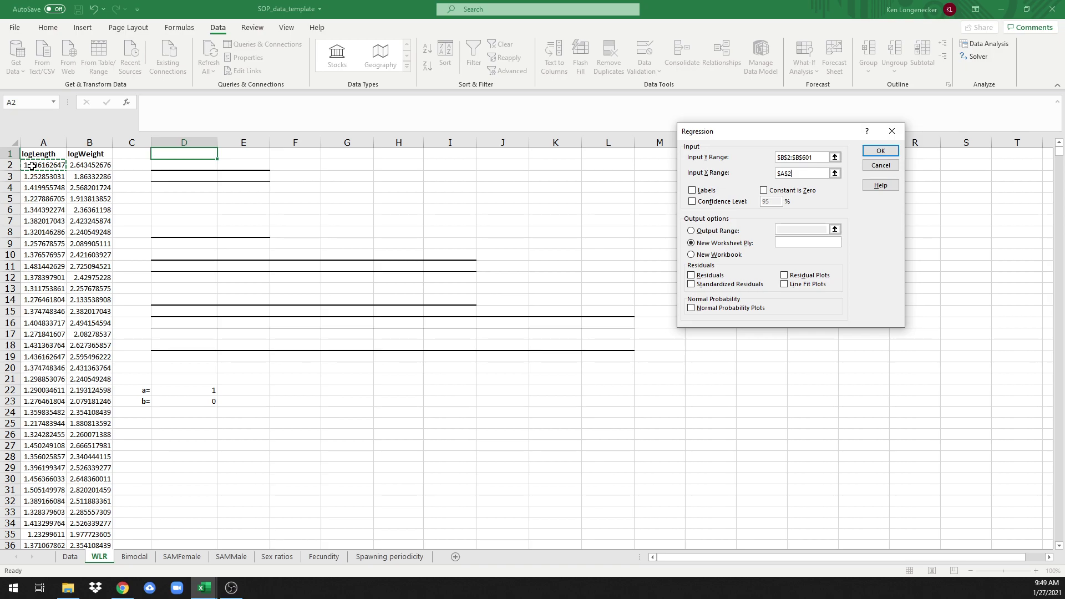
key("shift+Down")
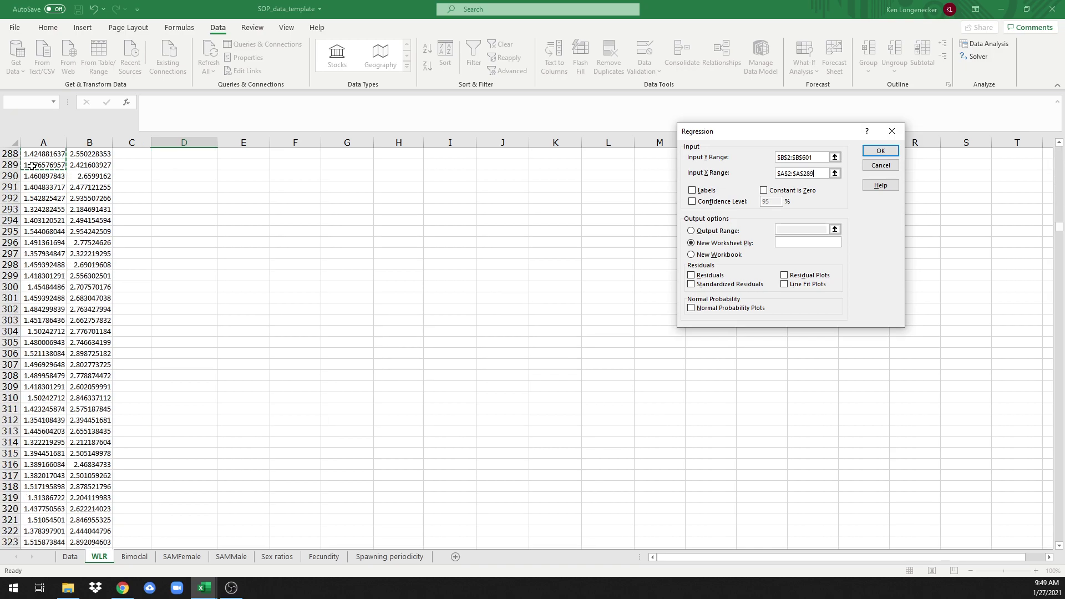
scroll(32, 166, "down", 20)
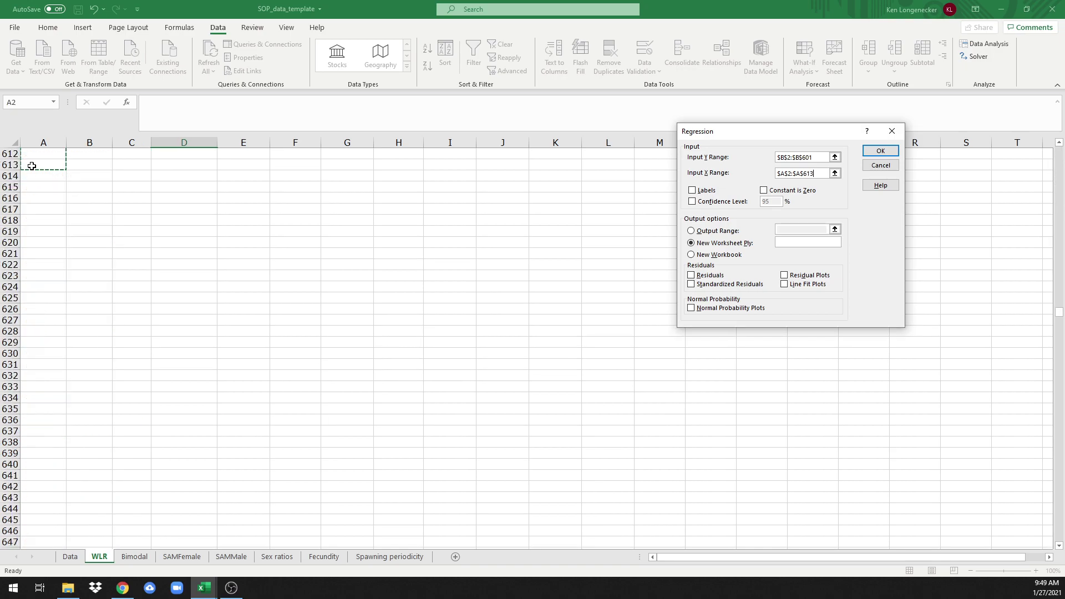
scroll(33, 165, "up", 12)
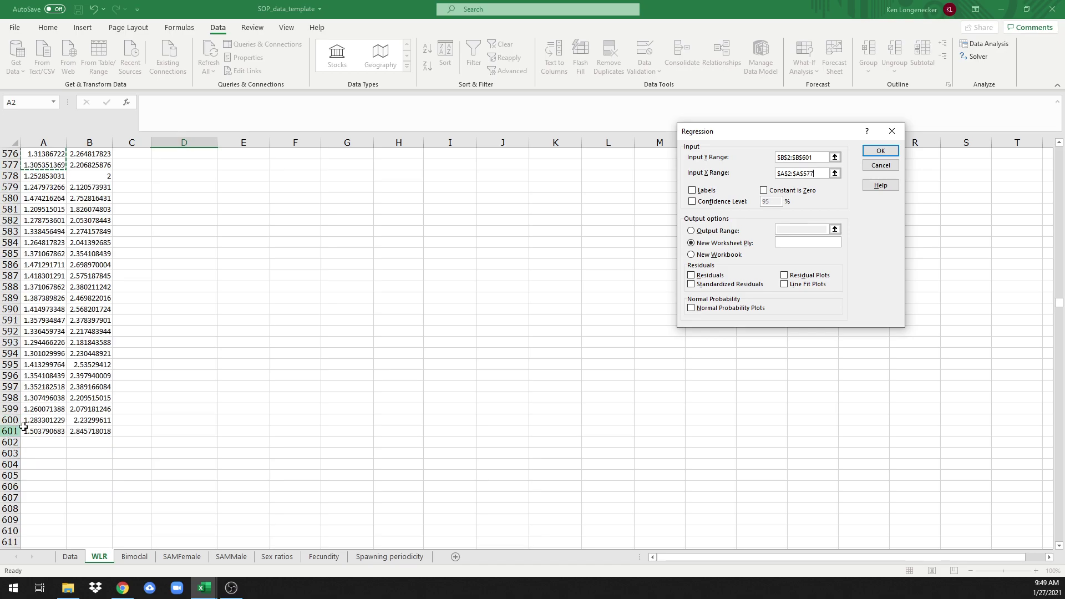
left_click_drag(36, 436, 36, 435)
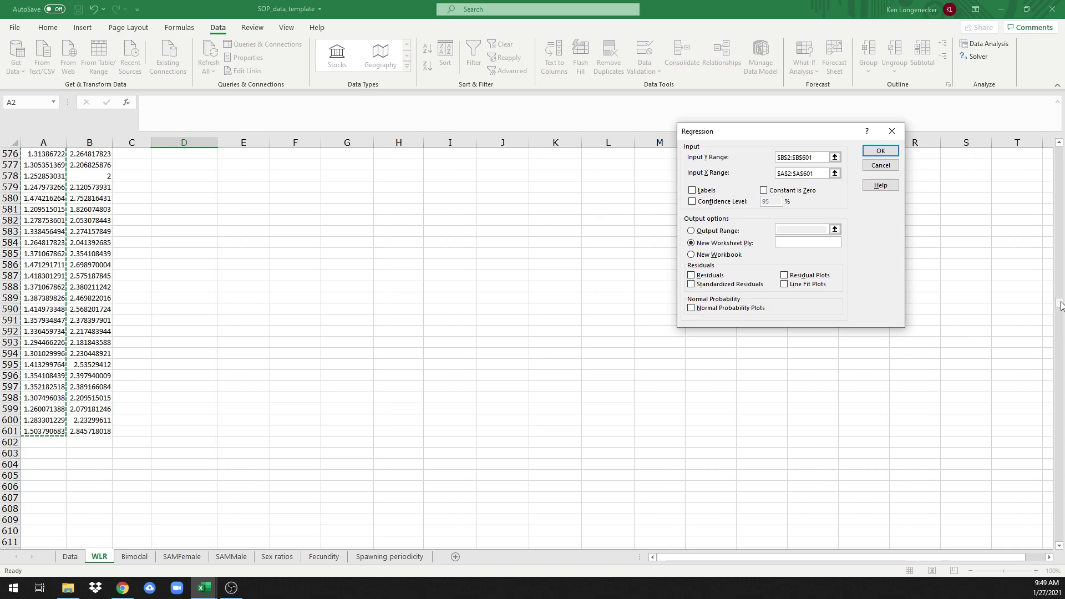
left_click_drag(1060, 304, 1058, 131)
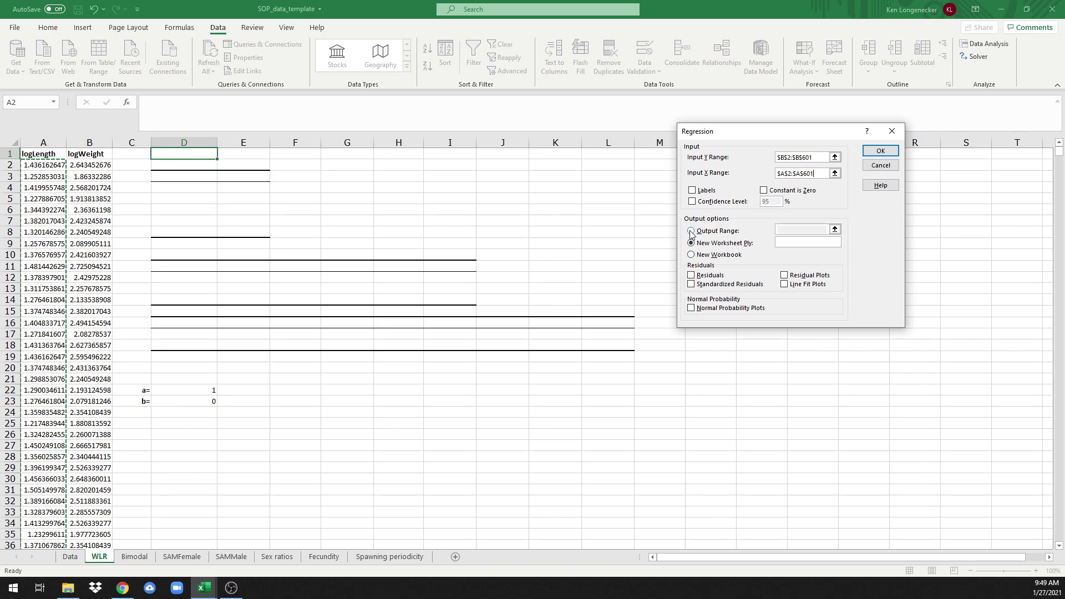
Step: Send the regression output to $D$1 on this sheet and run it
left_click(691, 230)
left_click(788, 227)
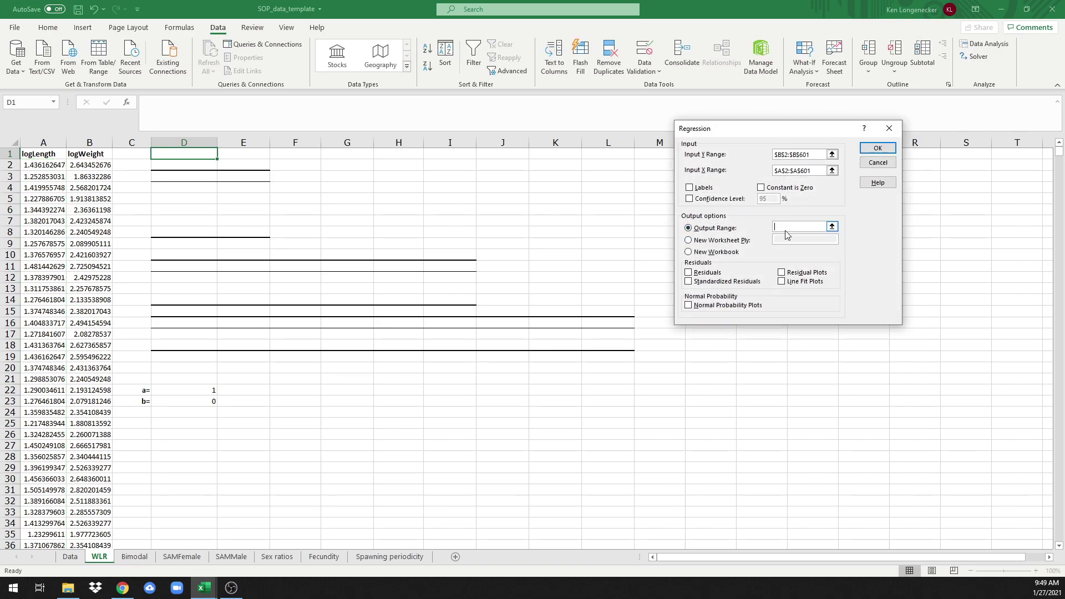
left_click(176, 154)
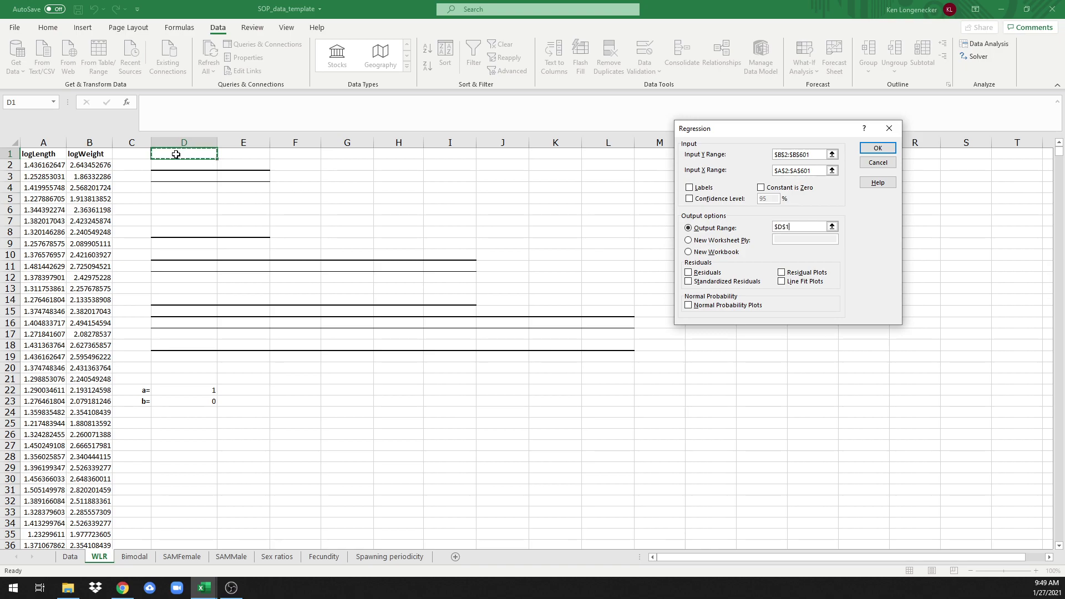
left_click(875, 149)
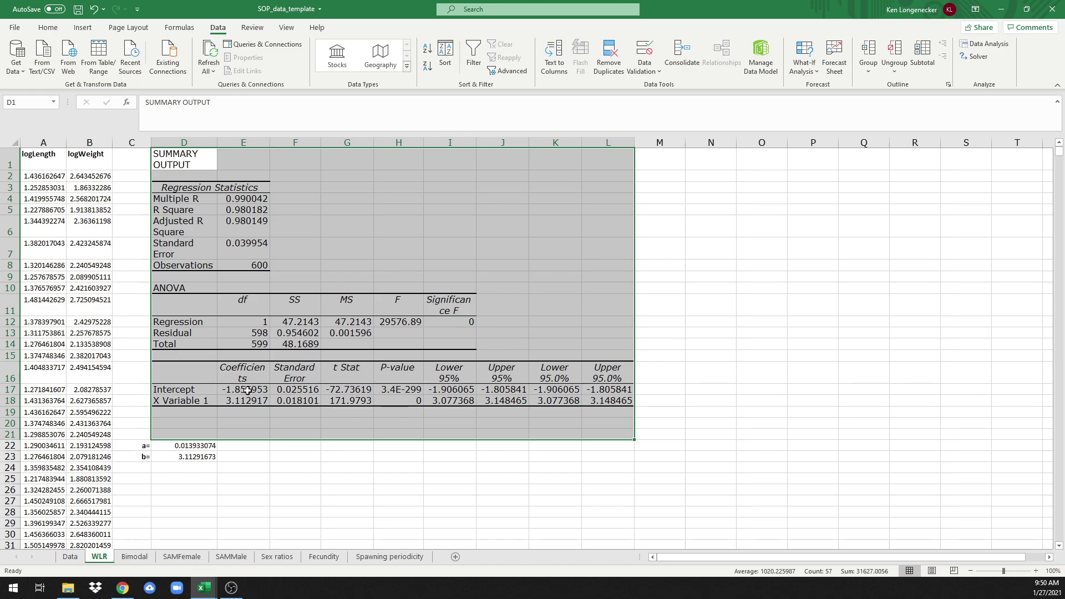
left_click(182, 447)
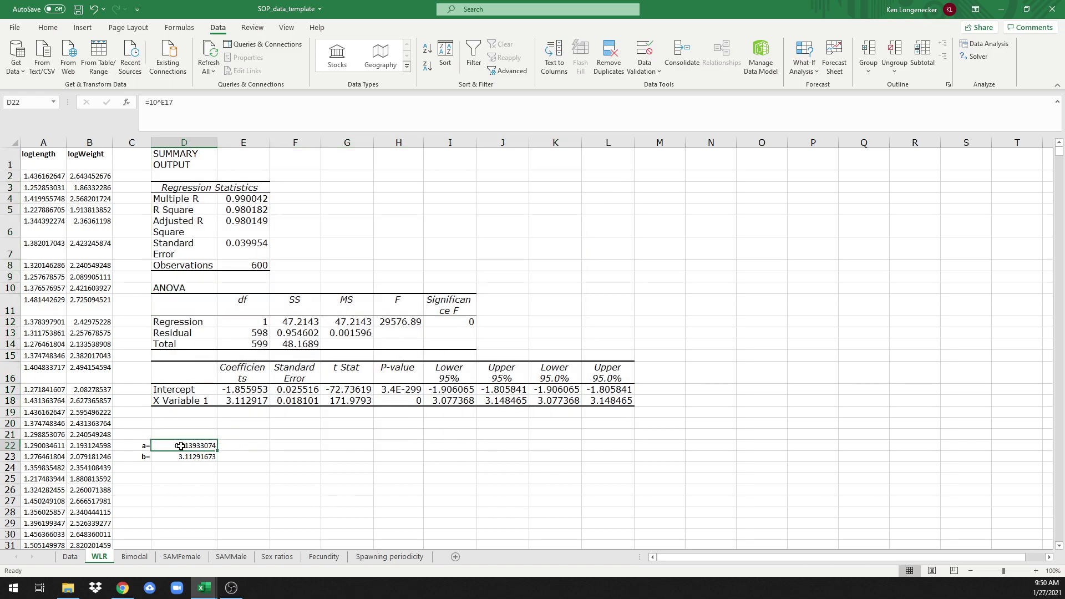